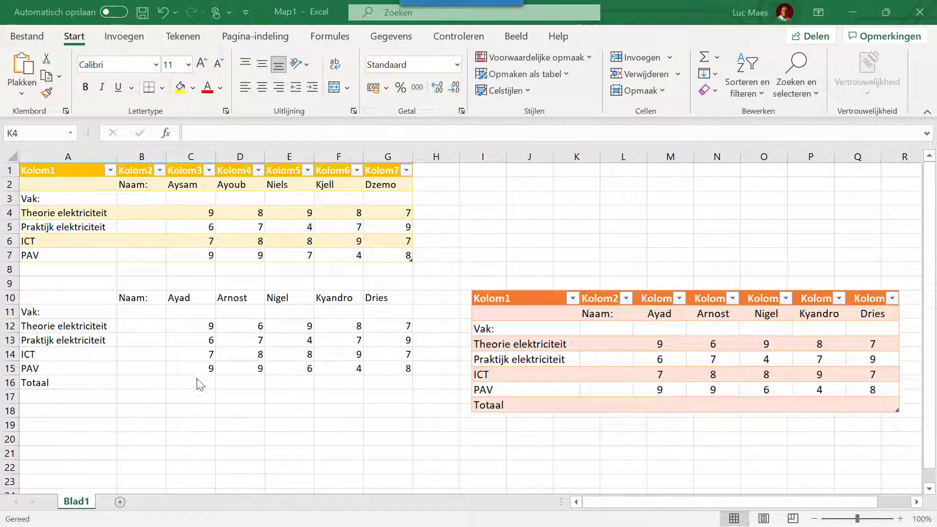
Center the names and scores in C10:G15 of the second grades list.
click(180, 301)
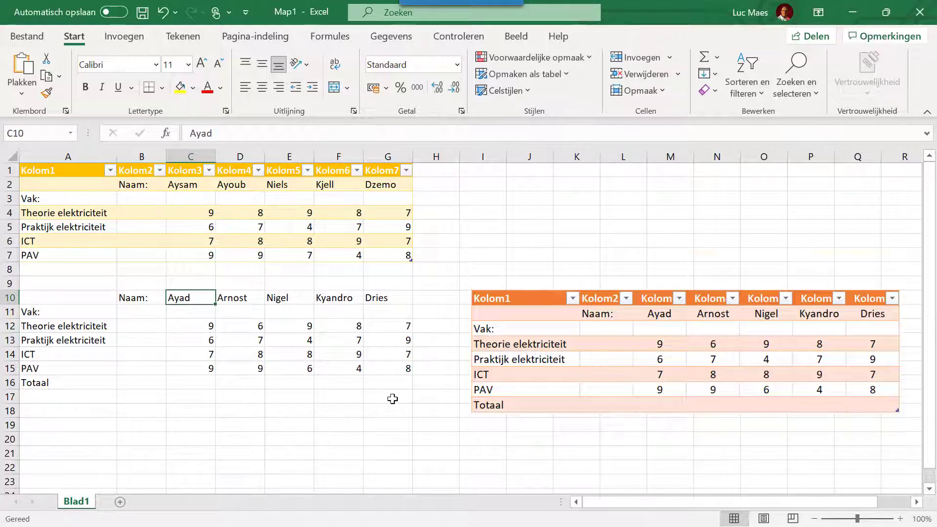
shift+click(400, 370)
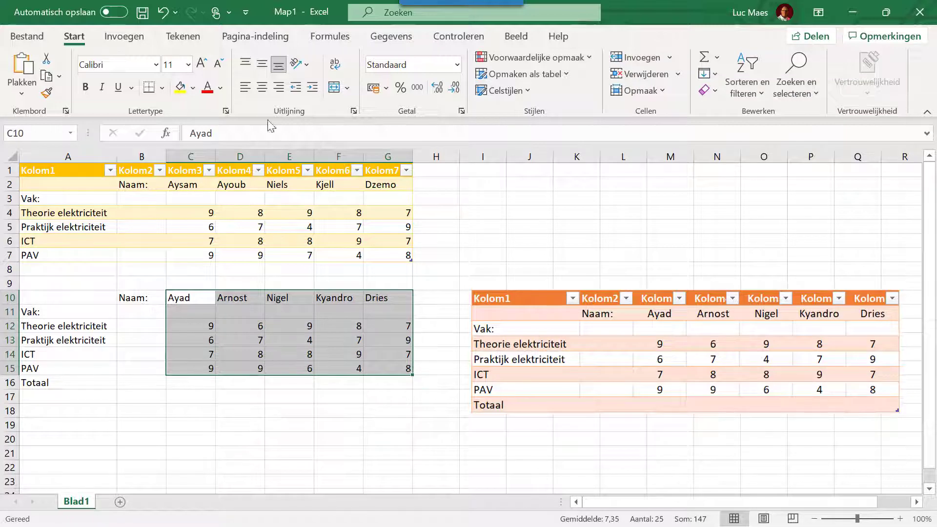
click(263, 91)
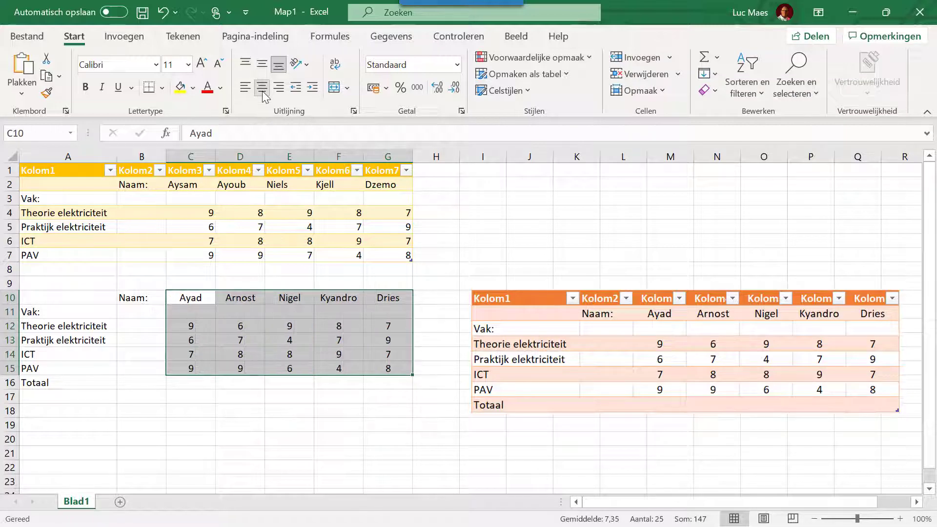
click(247, 447)
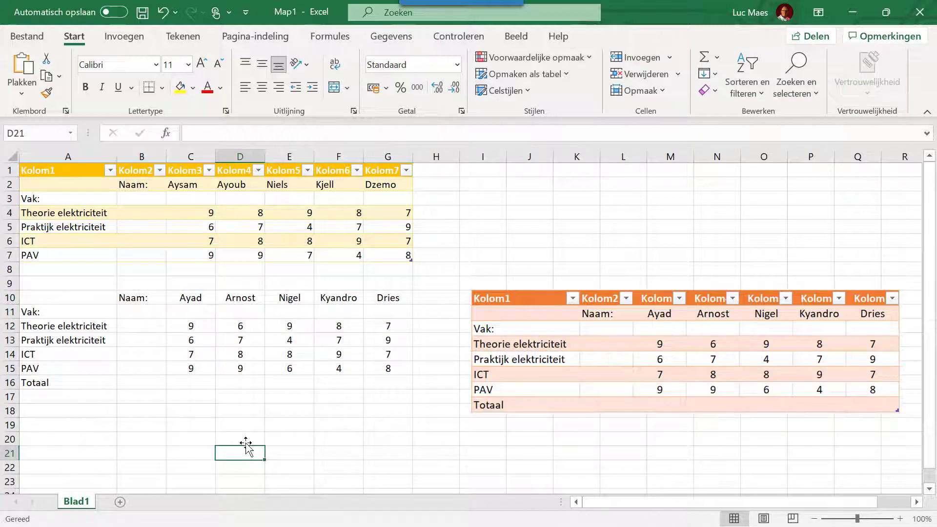
Enter =SOM(C12:C15) in C16 so the first pupil's Totaal shows 31.
click(186, 384)
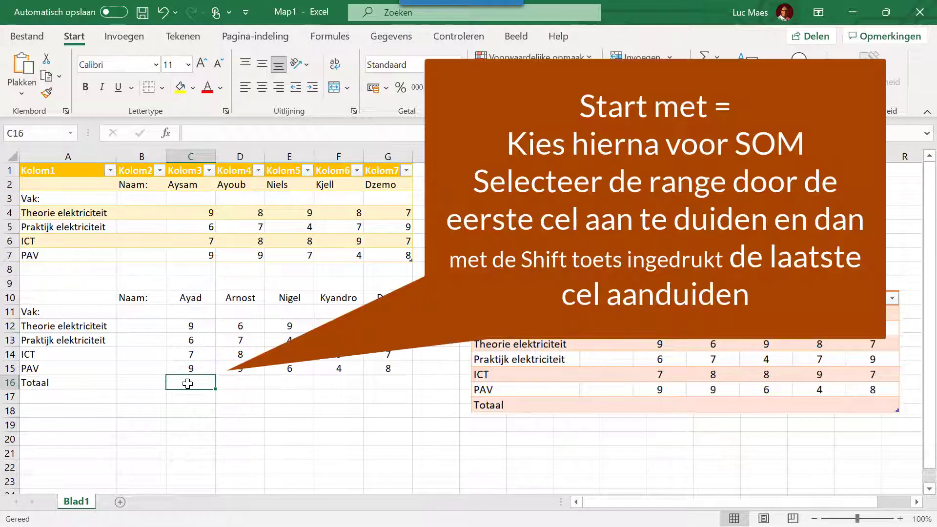
text(=)
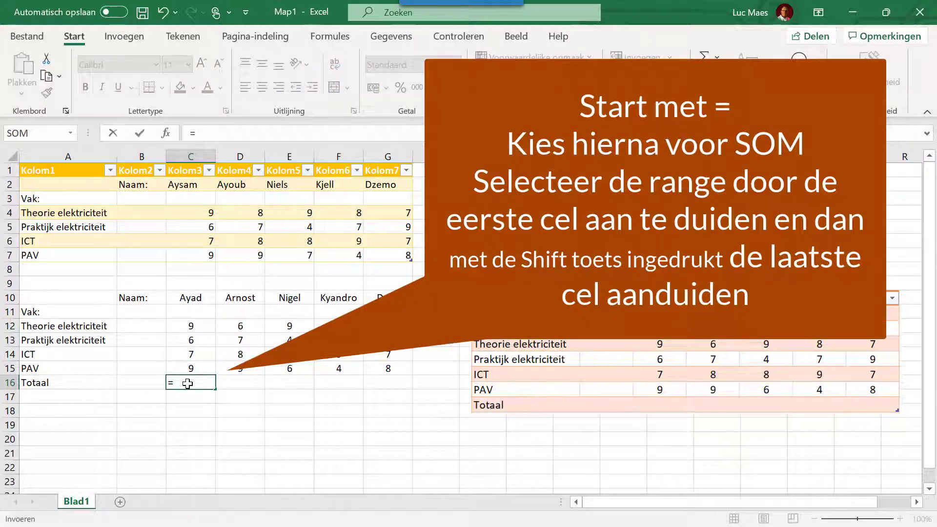
click(33, 134)
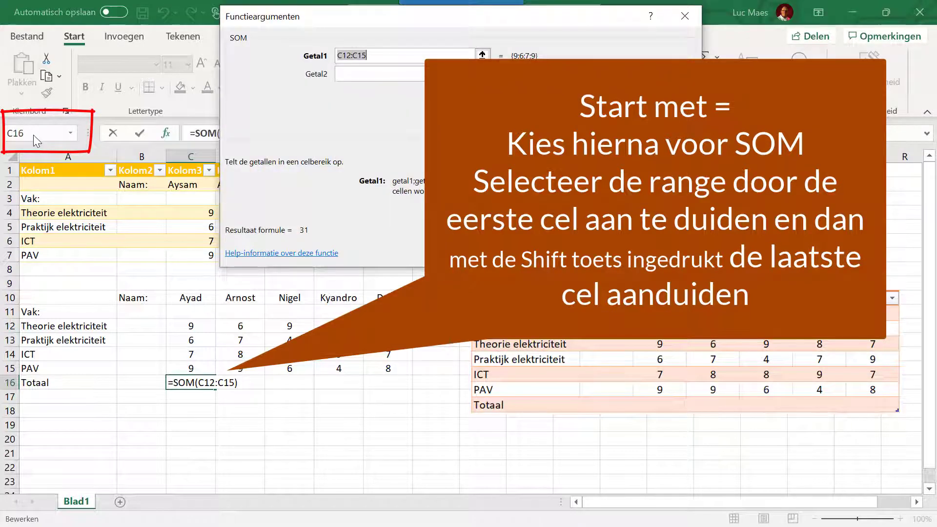
click(186, 327)
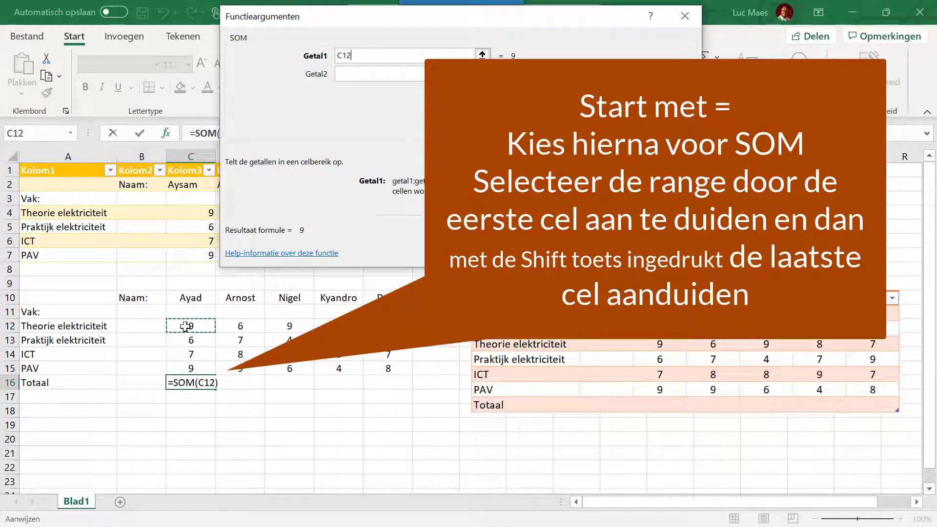
shift+click(179, 371)
key(Return)
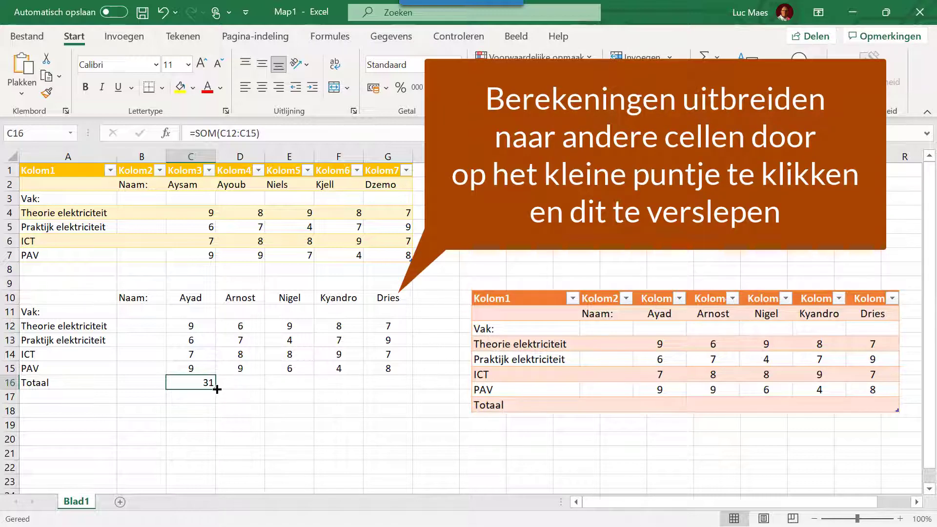
Copy the C16 sum across to G16 (31, 30, 27, 28, 31) and center the totals.
drag(217, 389, 408, 385)
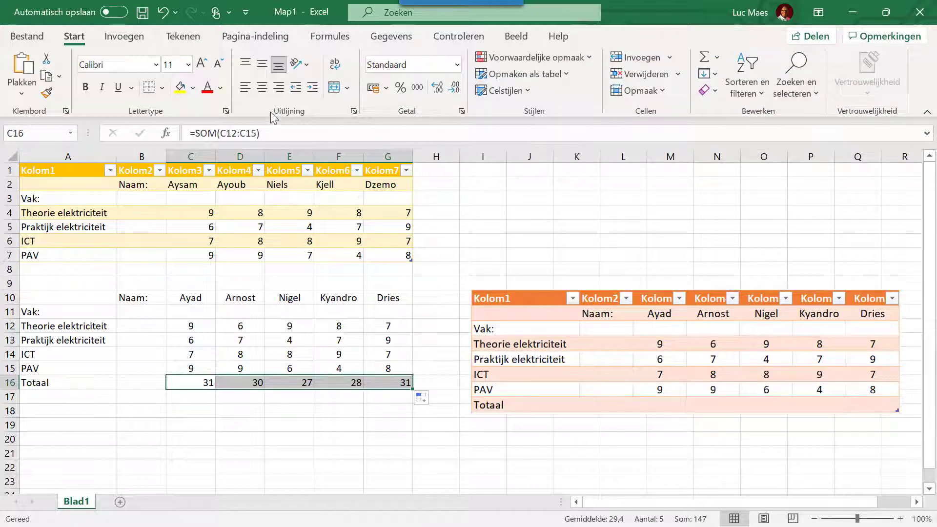
click(263, 89)
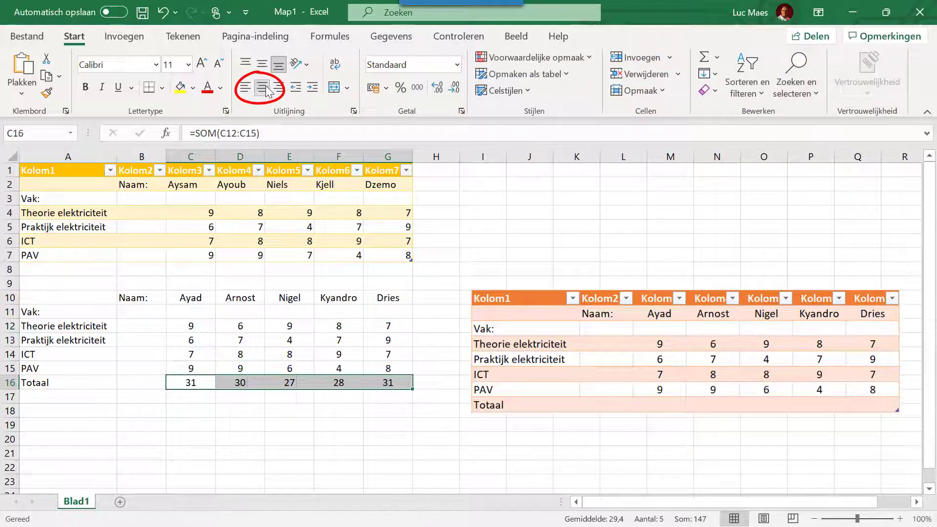
click(258, 450)
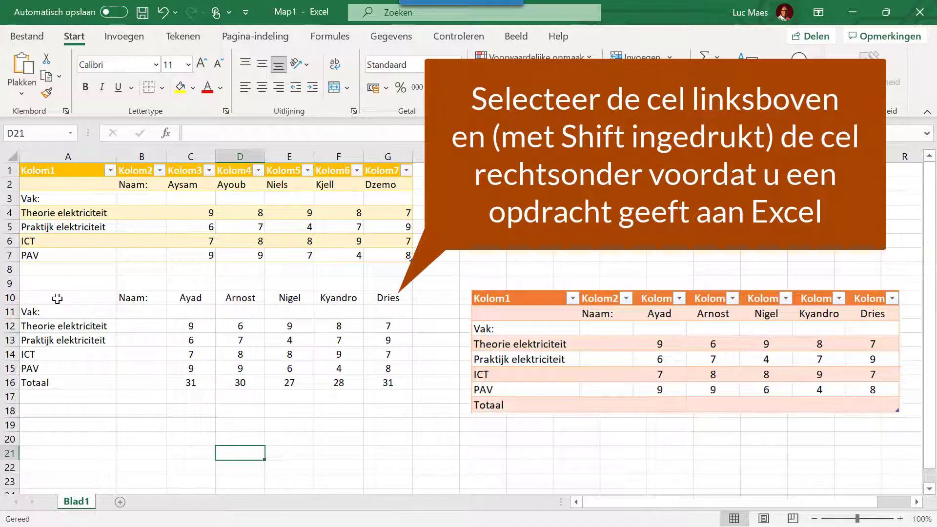
Convert the block A10:G16 into an Excel table via Invoegen > Tabel.
click(57, 299)
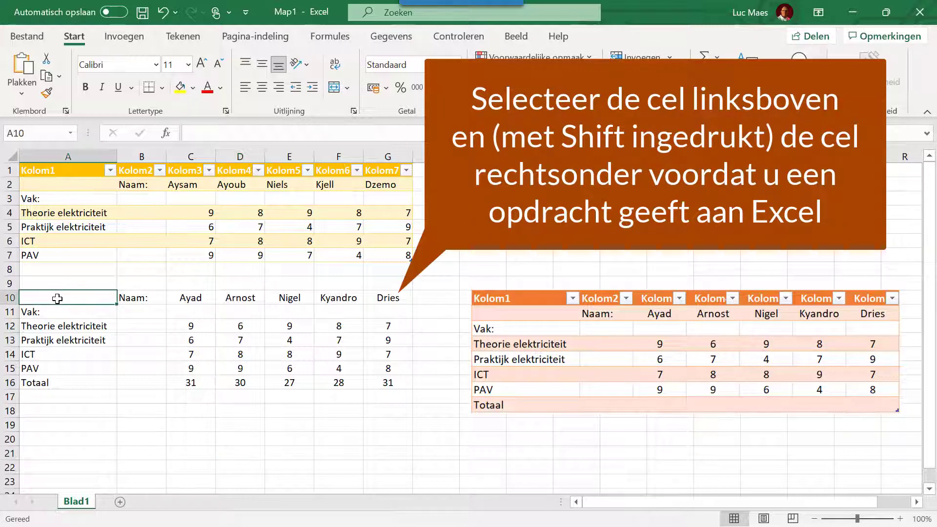
shift+click(392, 380)
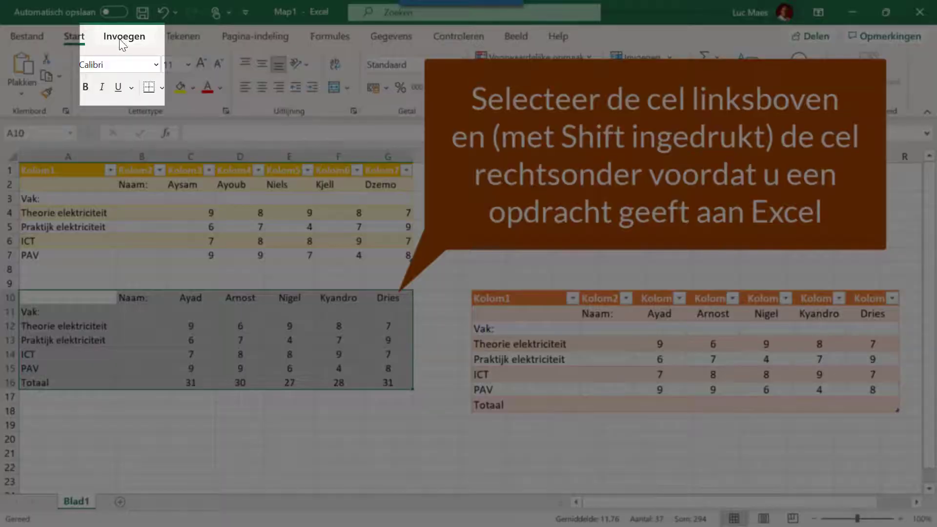
click(119, 39)
click(115, 65)
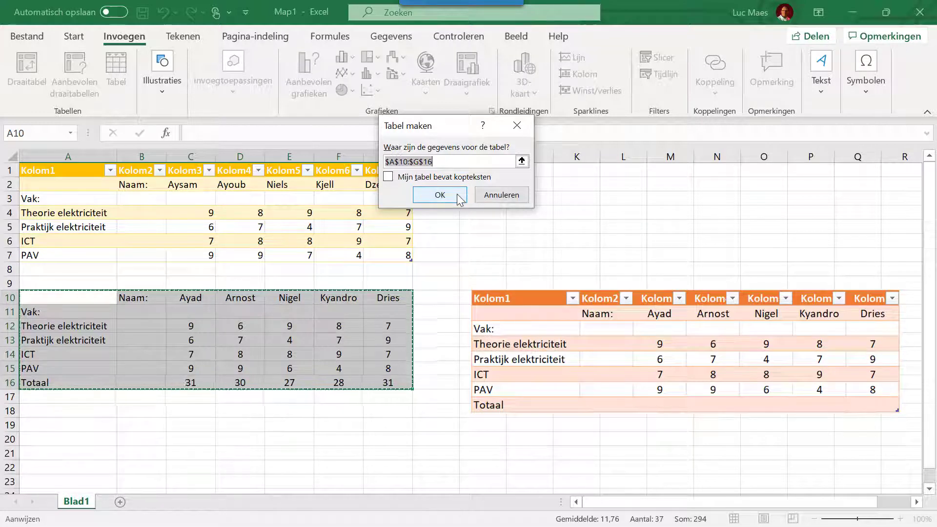
click(440, 195)
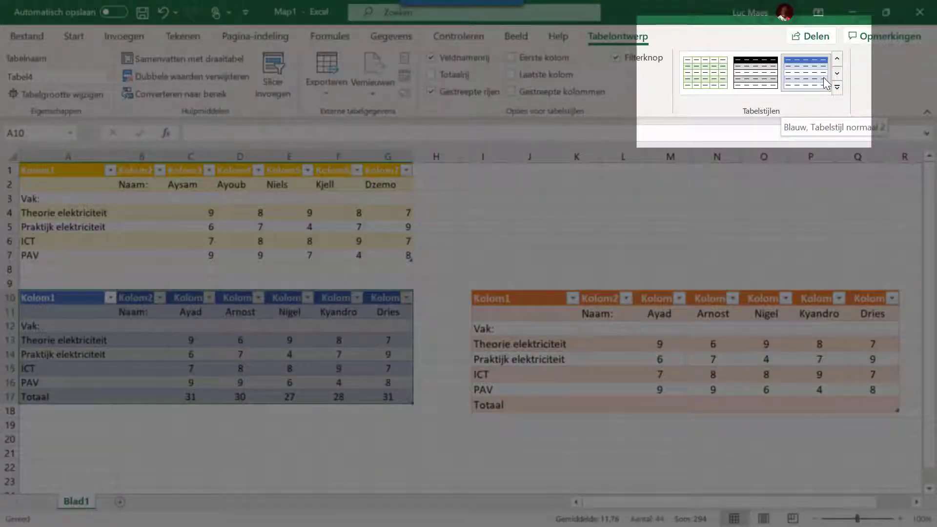
Apply the orange banded table style to Tabel4, matching the third grades table.
click(837, 74)
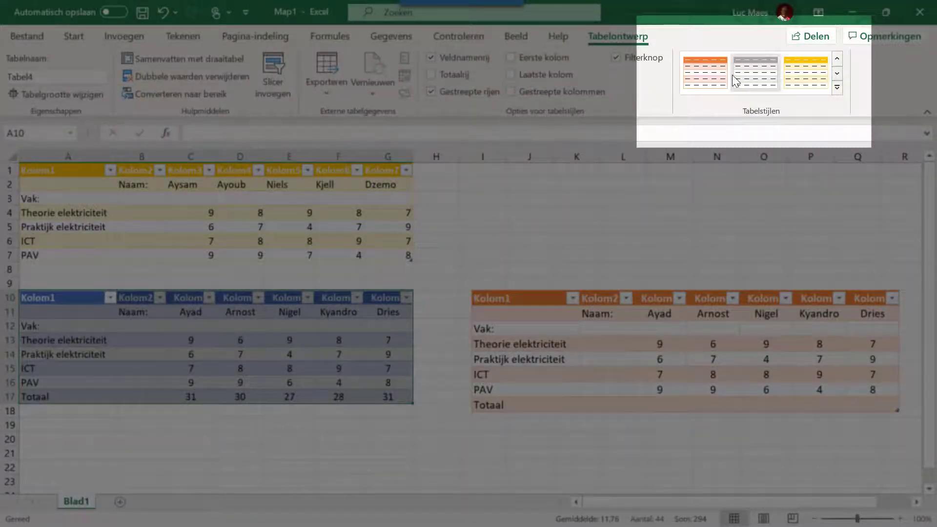
click(719, 75)
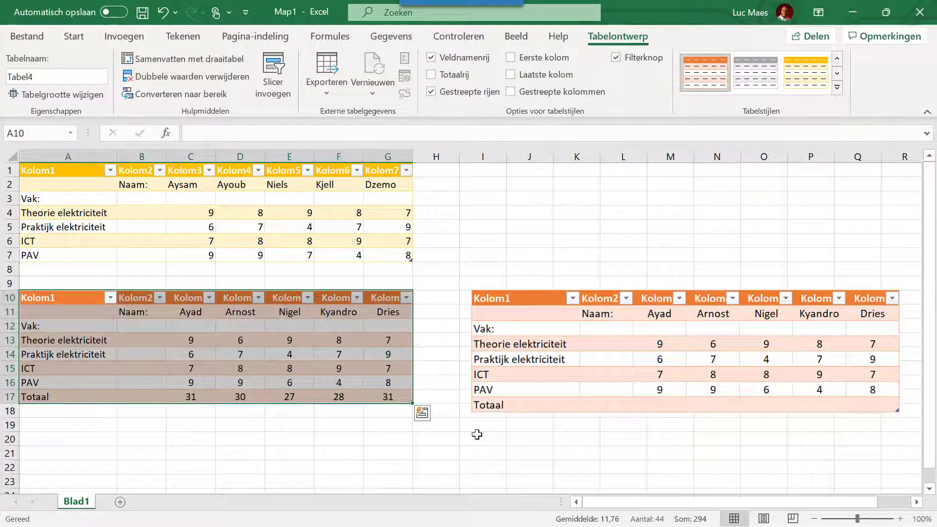
click(341, 450)
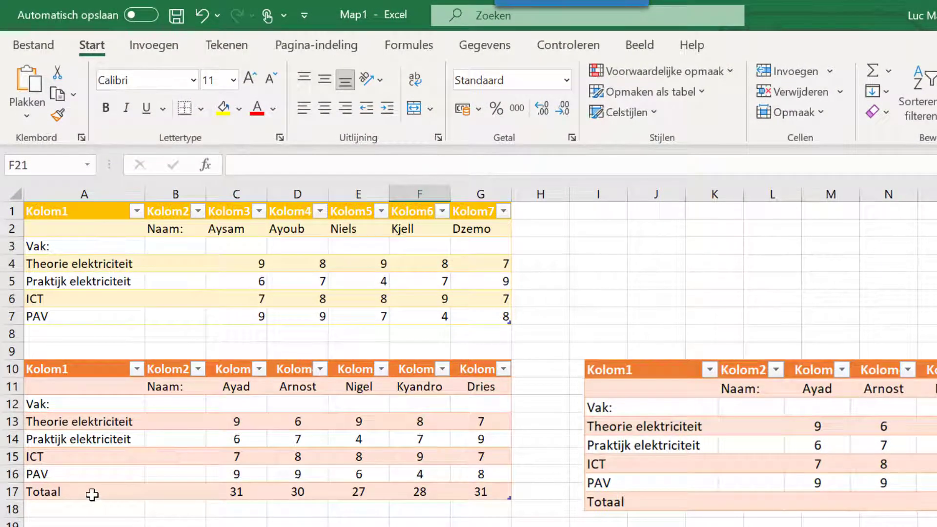
Give the Totaal row A17:G17 a dark orange fill colour.
click(90, 493)
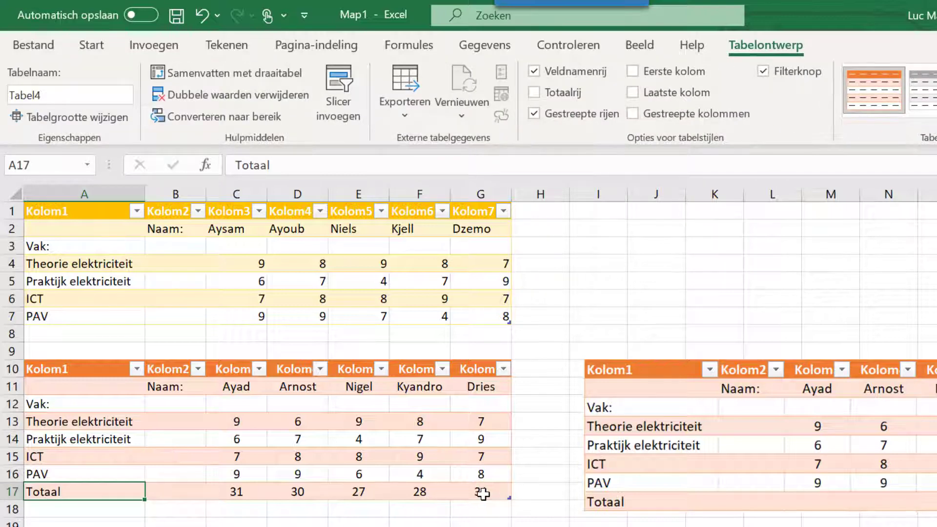
shift+click(481, 494)
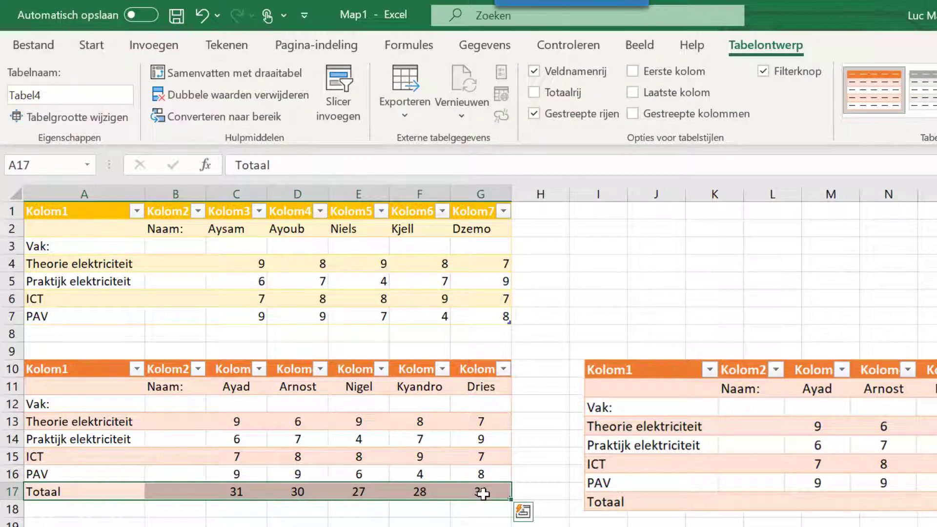
click(92, 45)
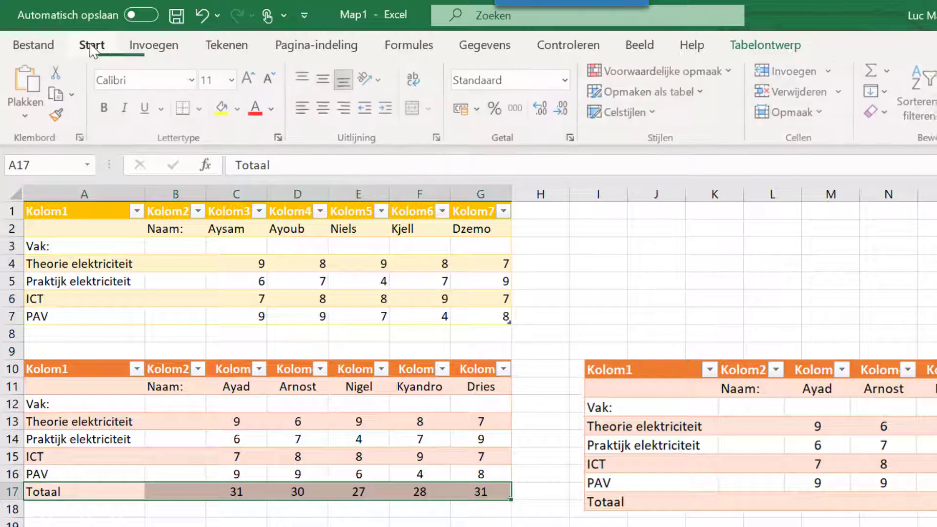
click(240, 111)
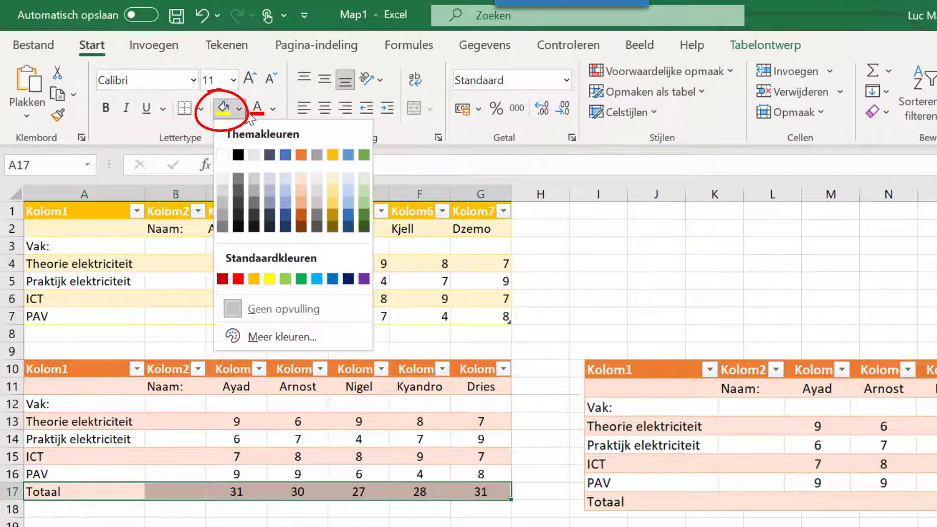
click(301, 217)
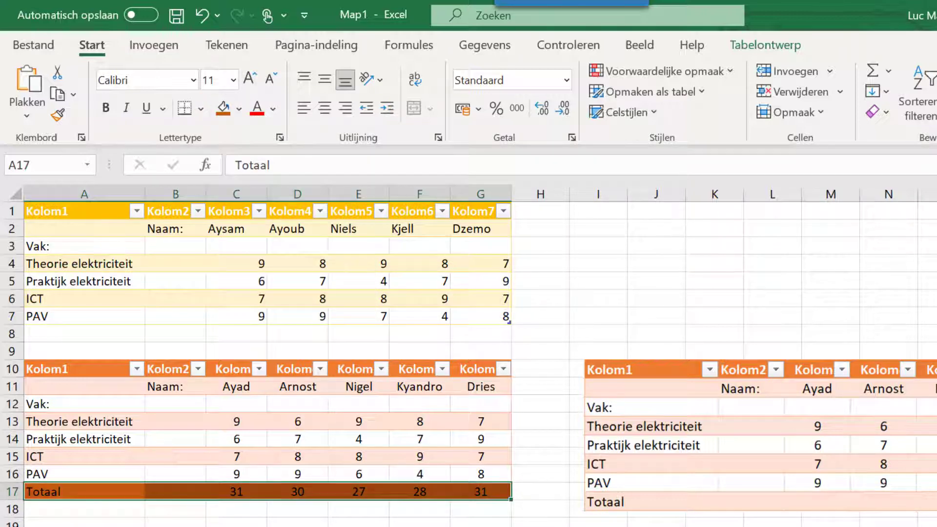
click(236, 526)
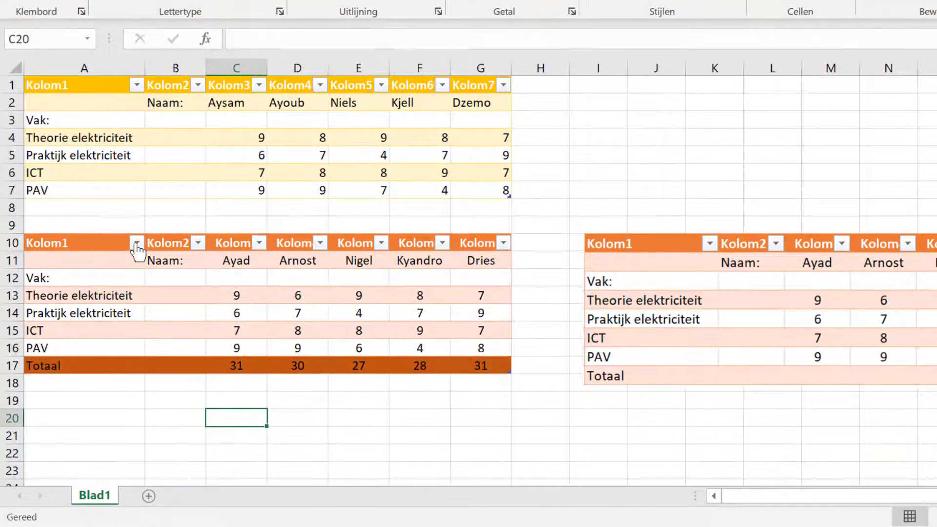
click(137, 248)
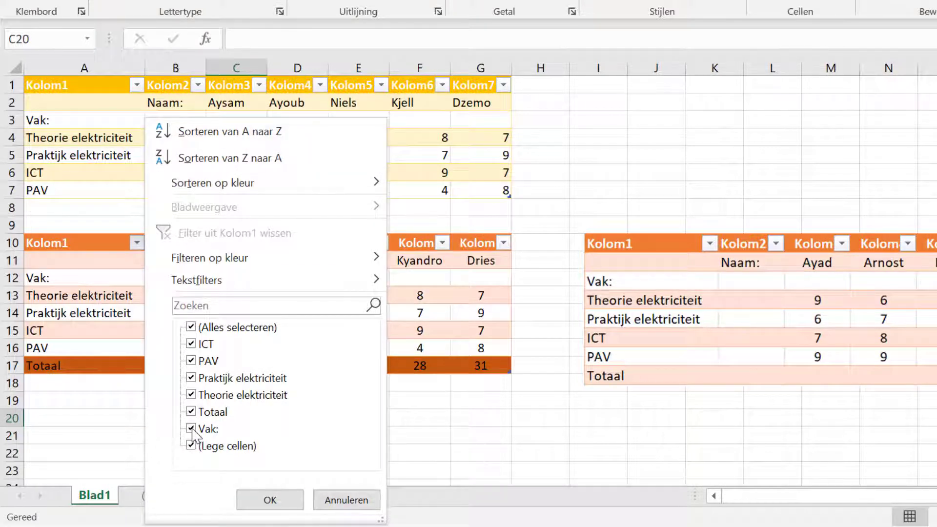
click(191, 430)
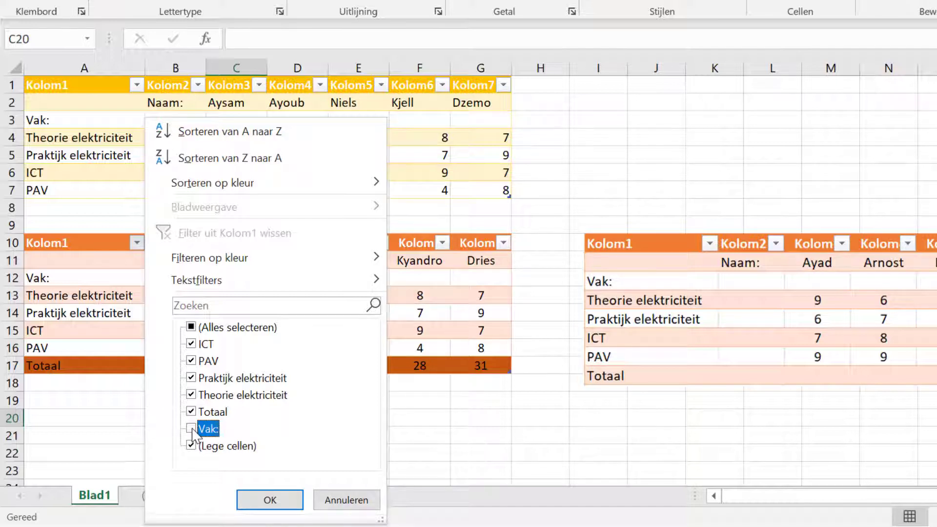
click(192, 446)
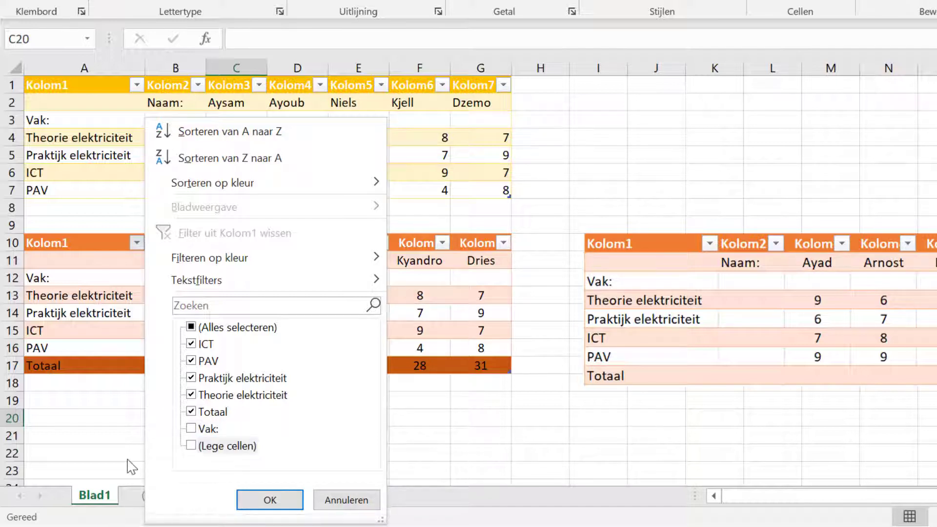
click(269, 499)
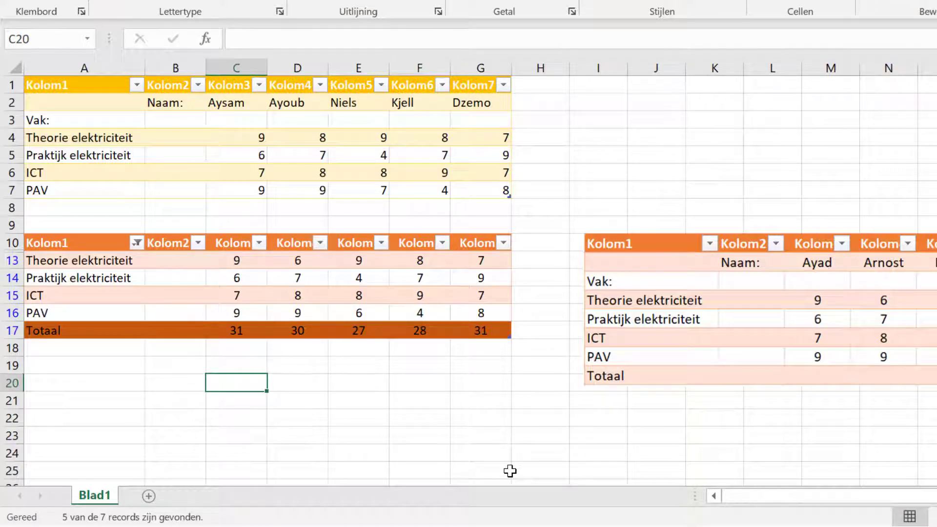
click(138, 243)
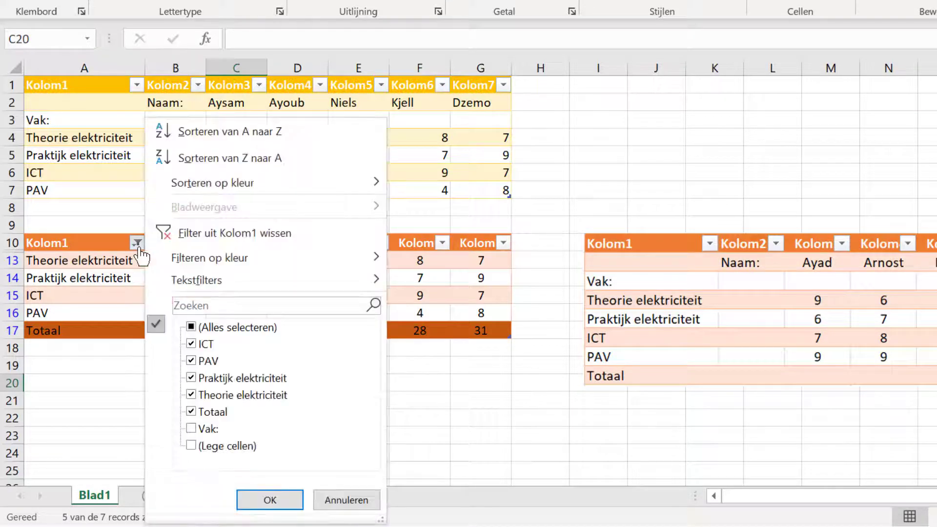
click(191, 430)
click(191, 446)
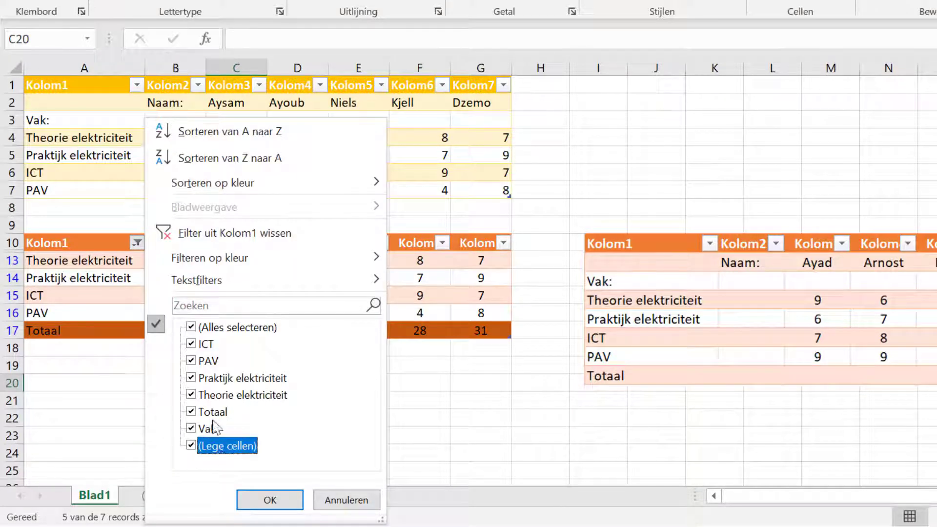
click(266, 496)
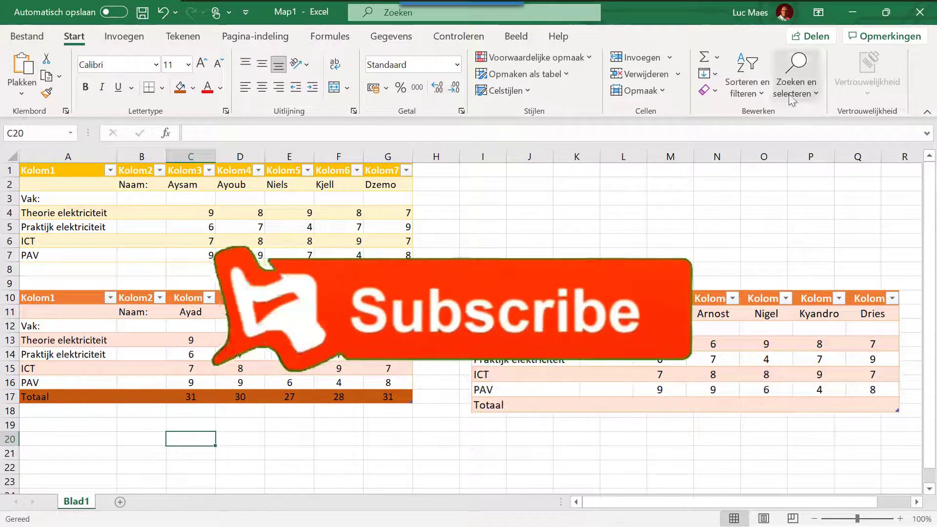
Minimise the Excel window to reveal the Windows desktop.
click(856, 6)
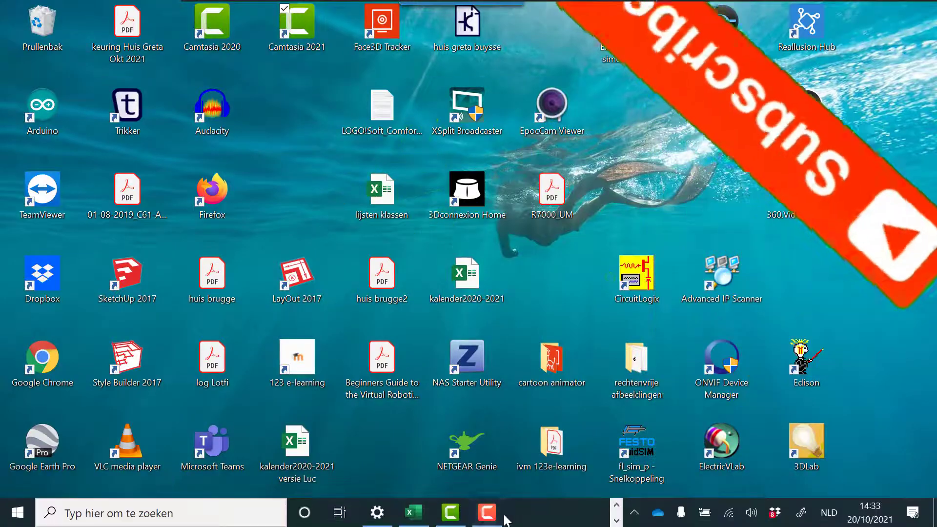